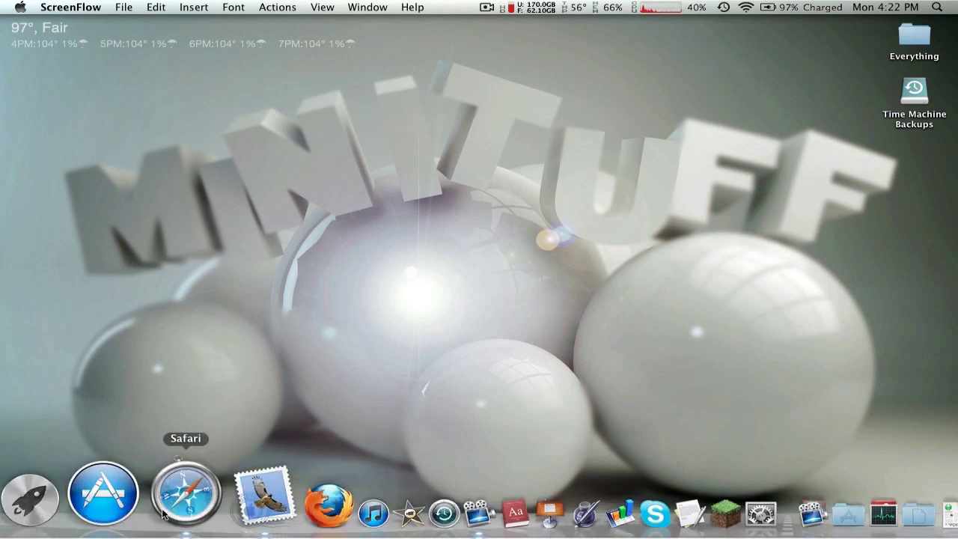
Switch to Safari, download the client minecraft.jar from the Minecraft Snapshot 12w16a page, and minimize the browser window
left_click(187, 508)
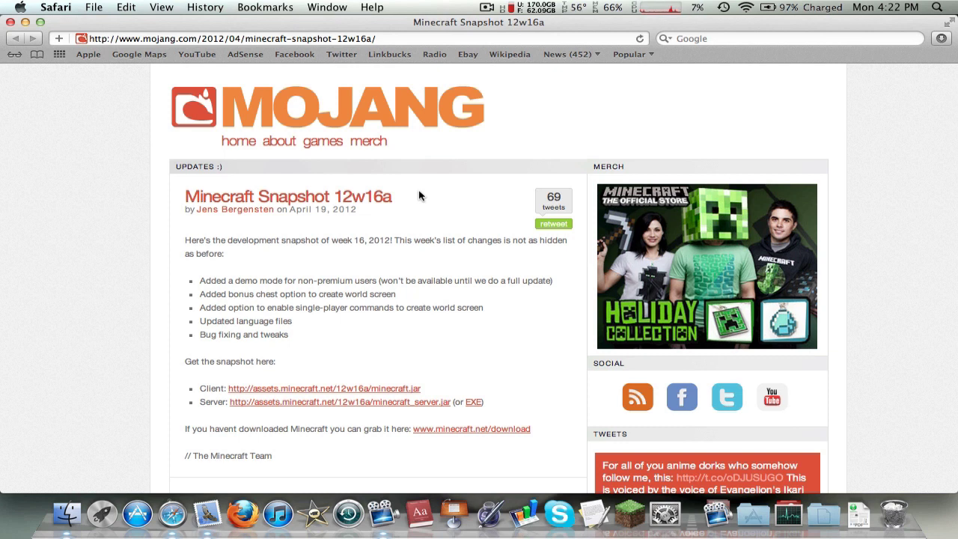
scroll(419, 196, "down", 3)
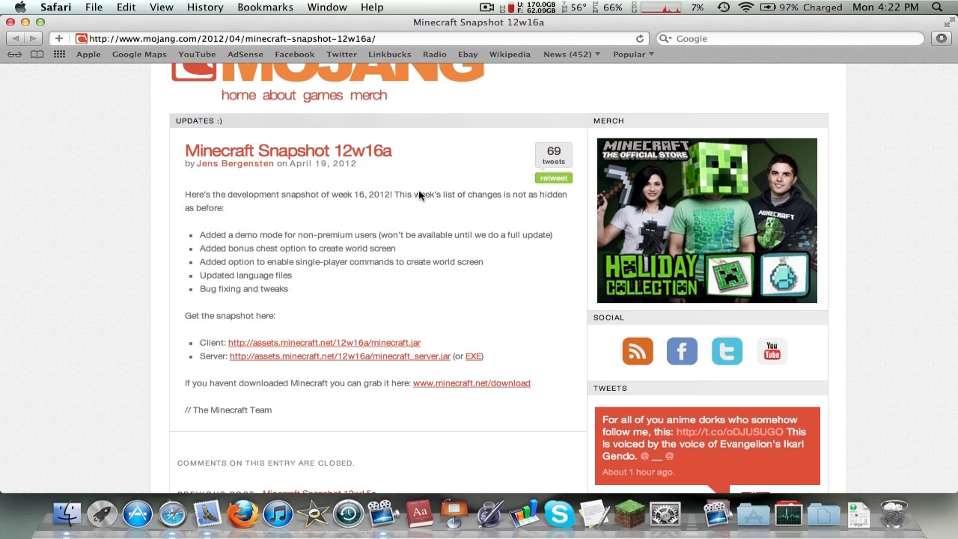
scroll(419, 195, "up", 3)
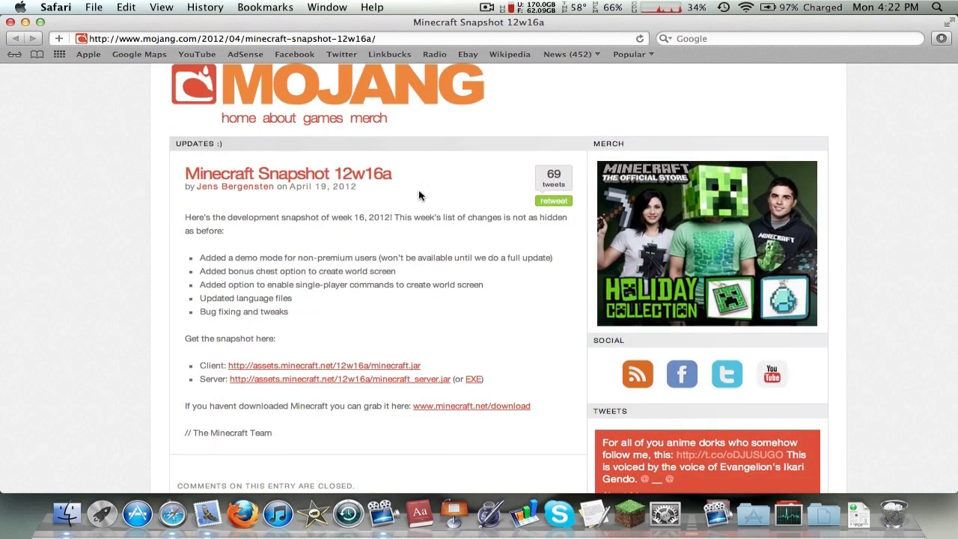
scroll(389, 218, "down", 3)
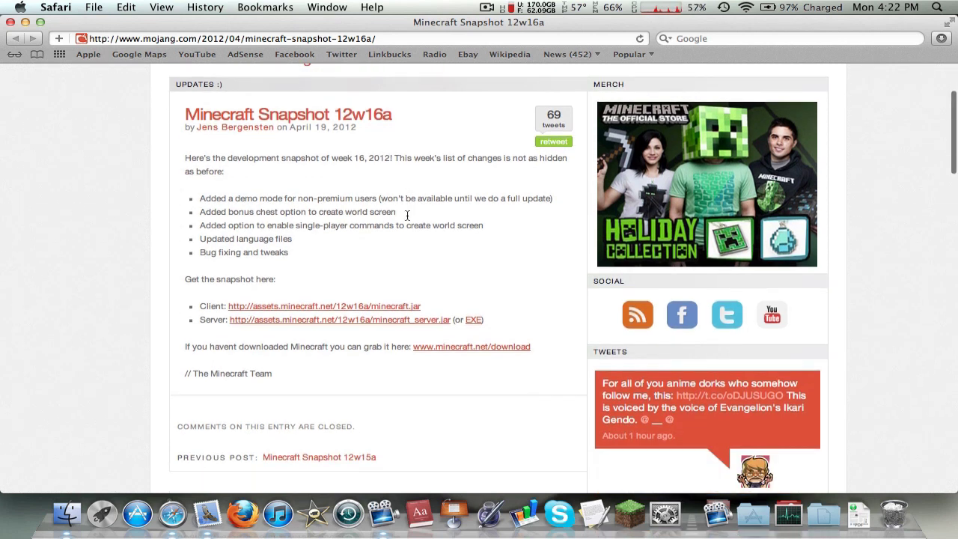
scroll(333, 224, "up", 3)
scroll(333, 224, "down", 2)
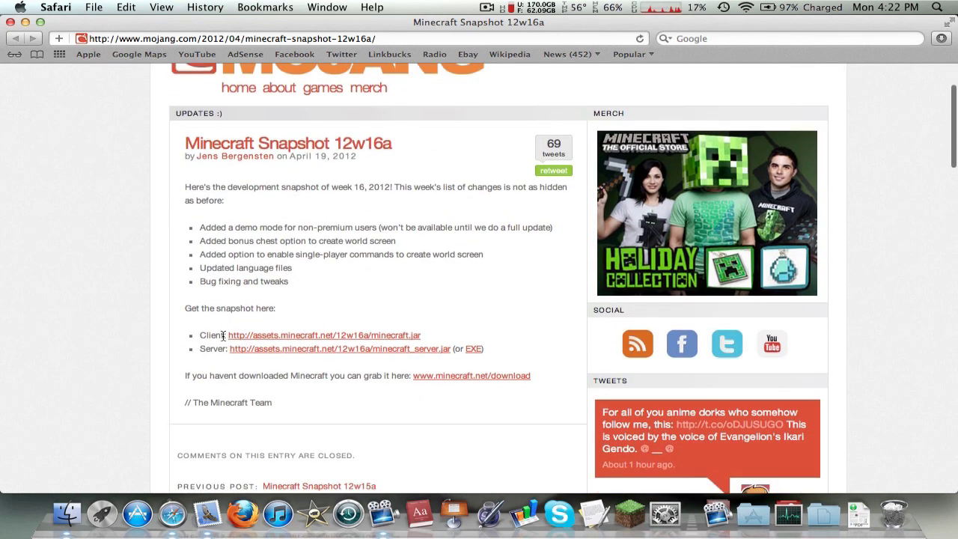
left_click_drag(224, 335, 479, 336)
left_click(486, 340)
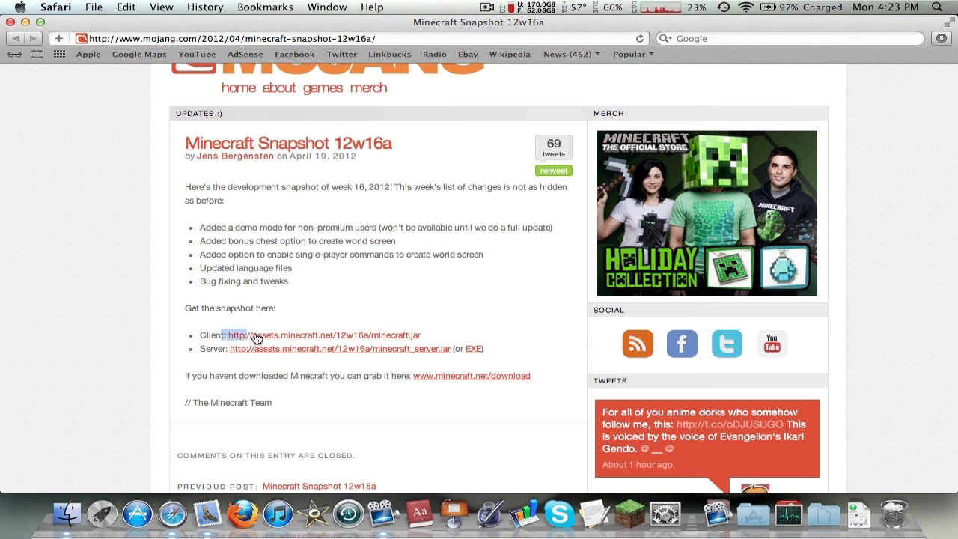
left_click(303, 335)
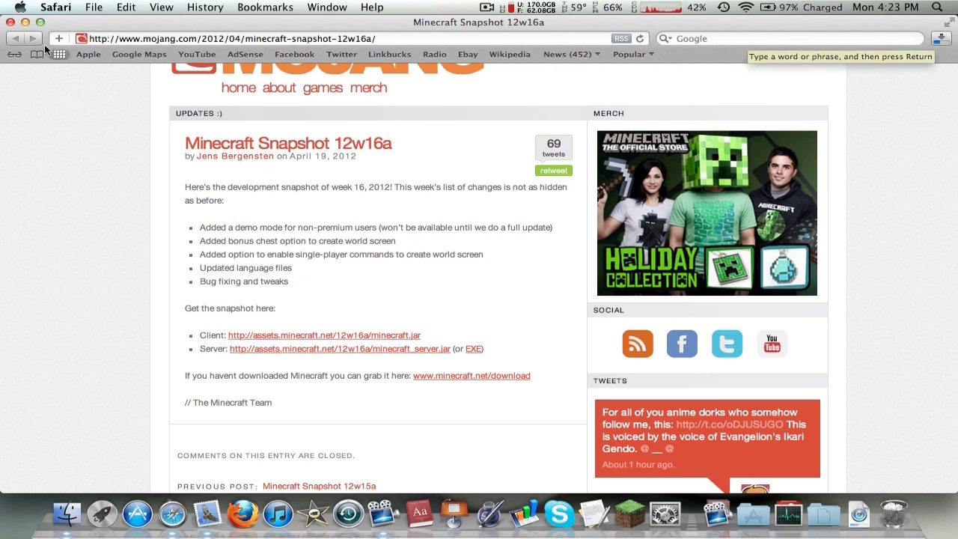
left_click(25, 22)
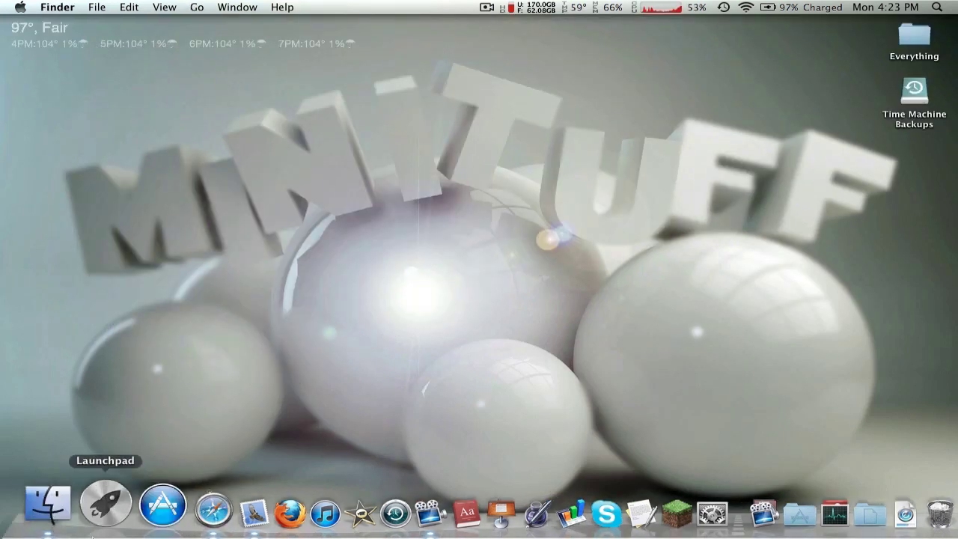
Switch to Finder and open the Application Support folder inside Library, locating the minecraft folder
left_click(61, 509)
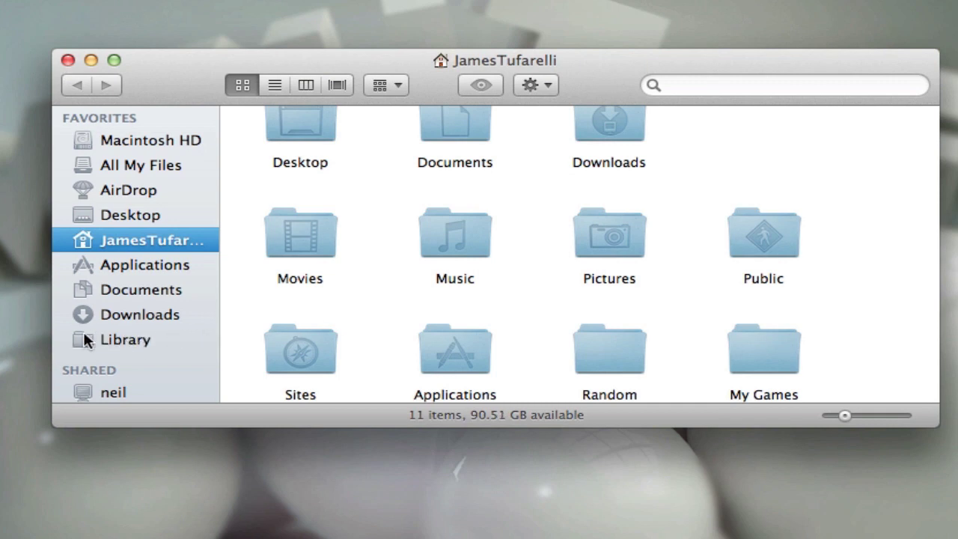
left_click(118, 339)
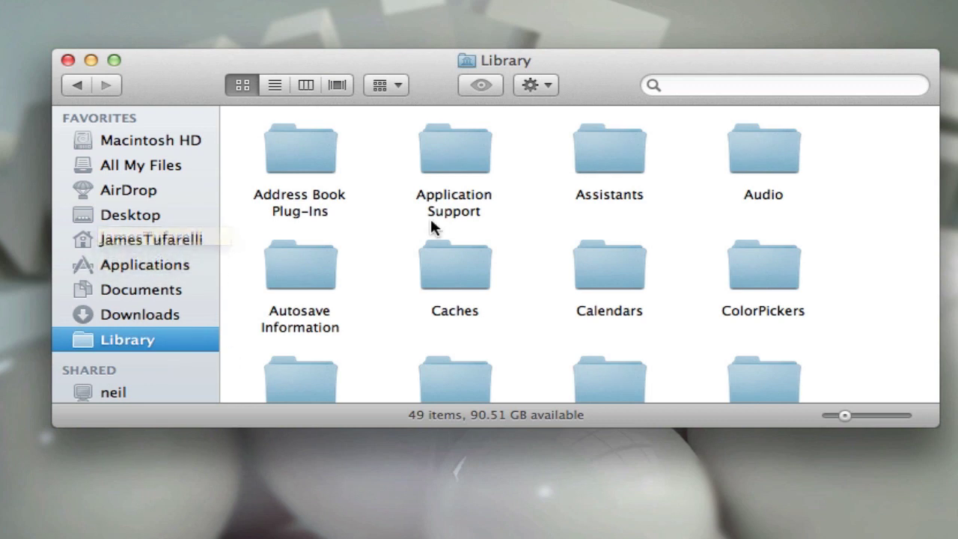
double_click(463, 132)
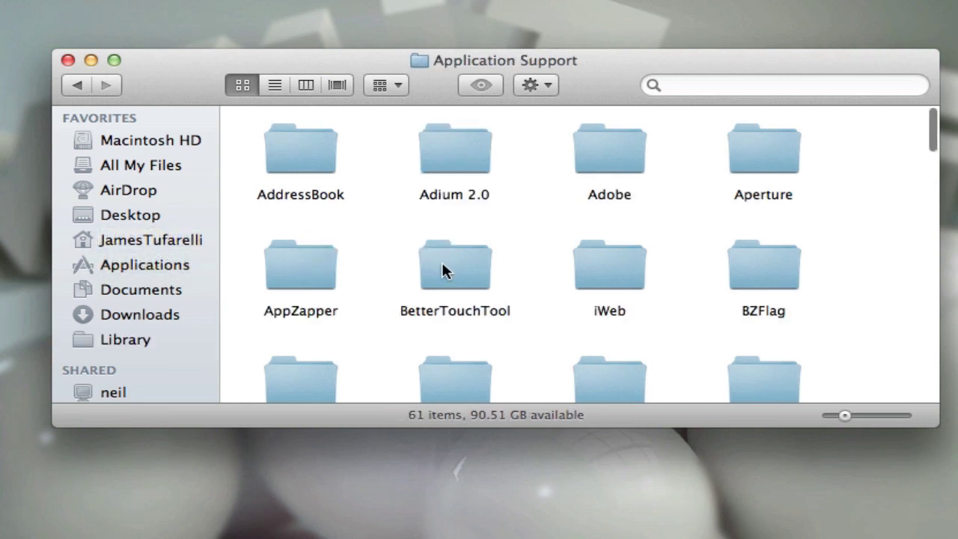
scroll(440, 260, "down", 5)
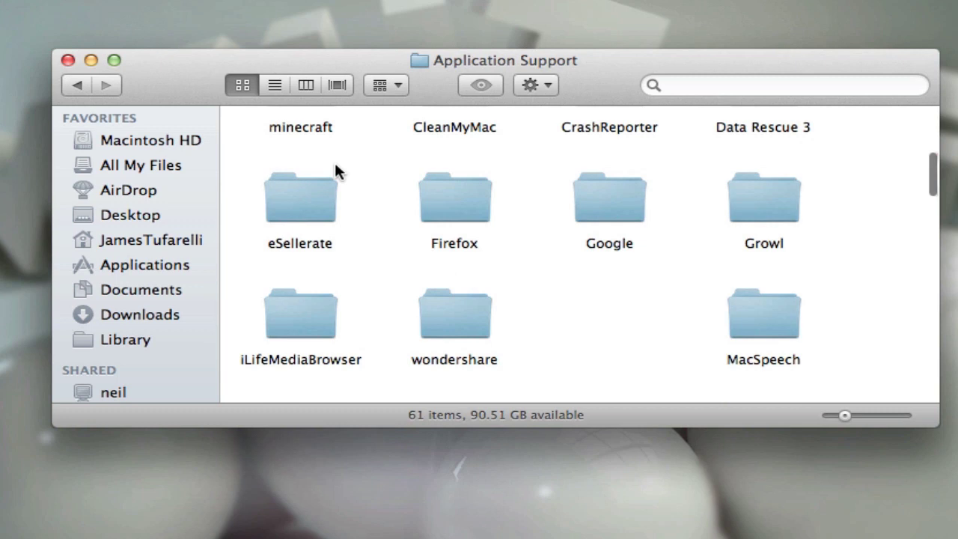
scroll(298, 127, "up", 4)
Back up the minecraft folder by copying it from Application Support to the desktop
left_click(303, 239)
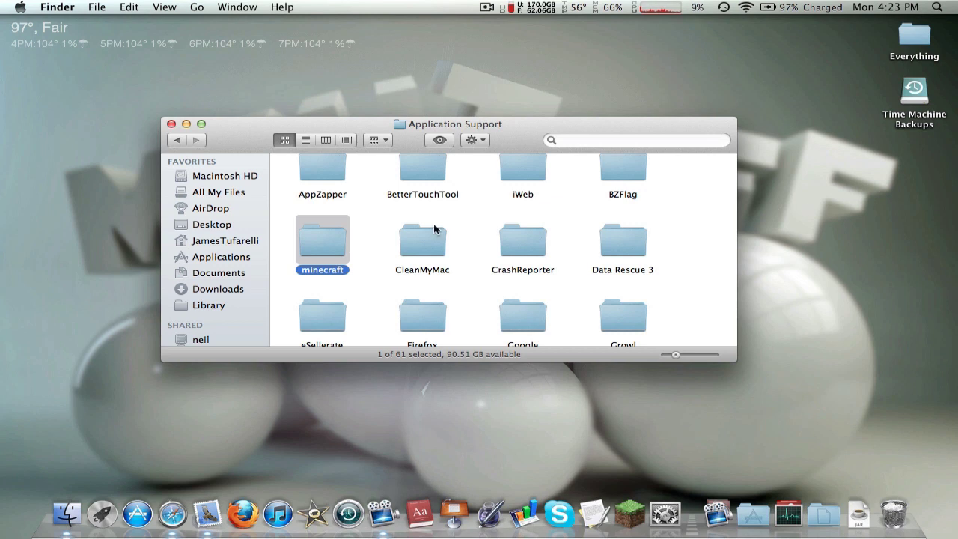
right_click(327, 246)
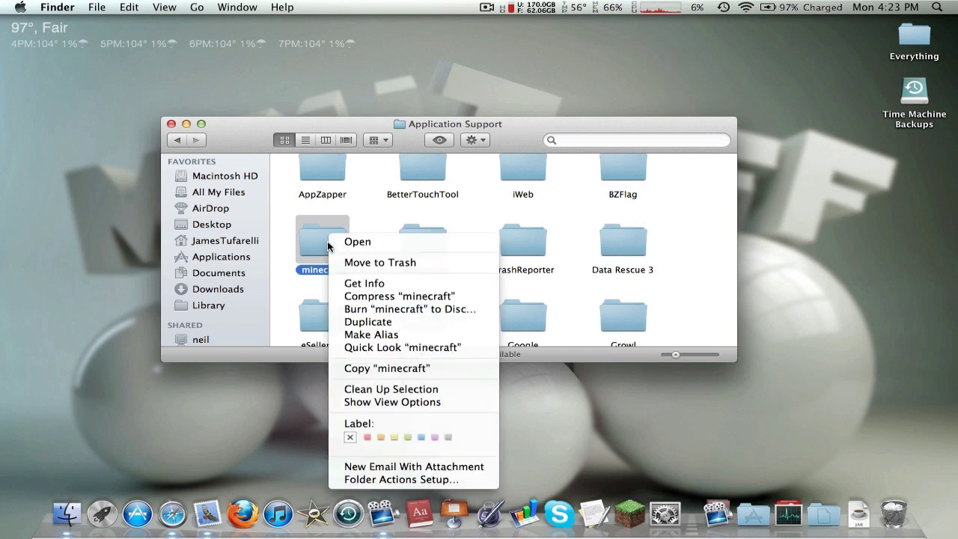
left_click(387, 367)
right_click(919, 154)
left_click(858, 200)
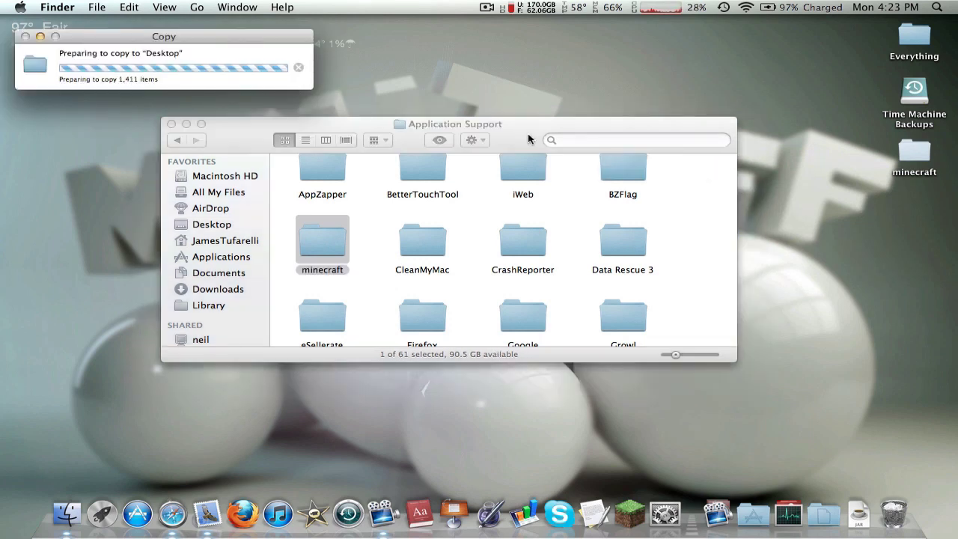
left_click_drag(527, 132, 530, 135)
left_click(558, 222)
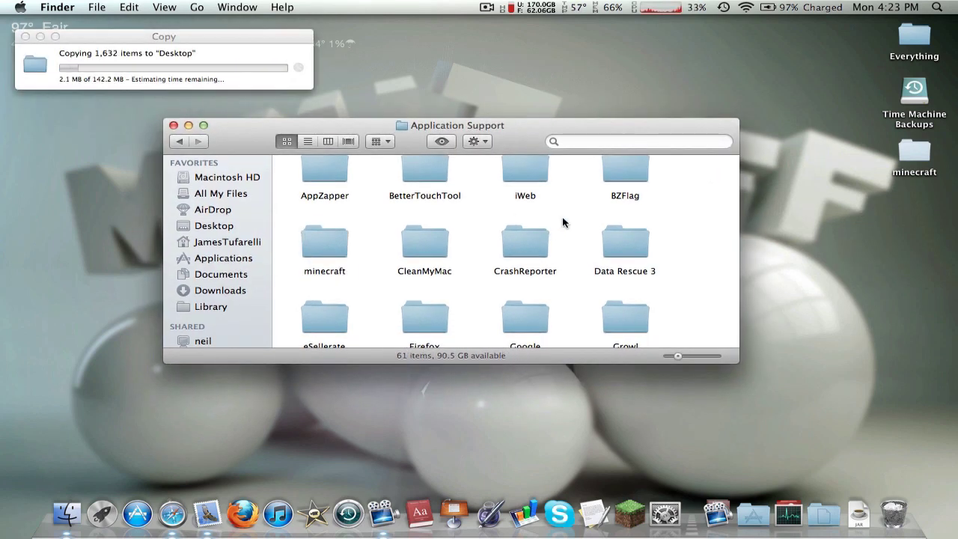
Open the original minecraft folder in Application Support and move its bin folder to the trash
double_click(331, 236)
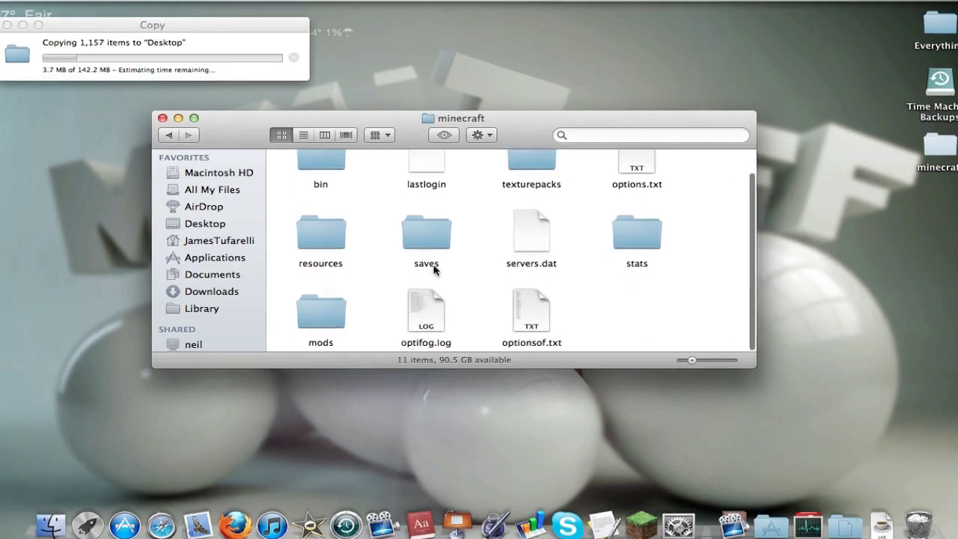
scroll(434, 269, "up", 2)
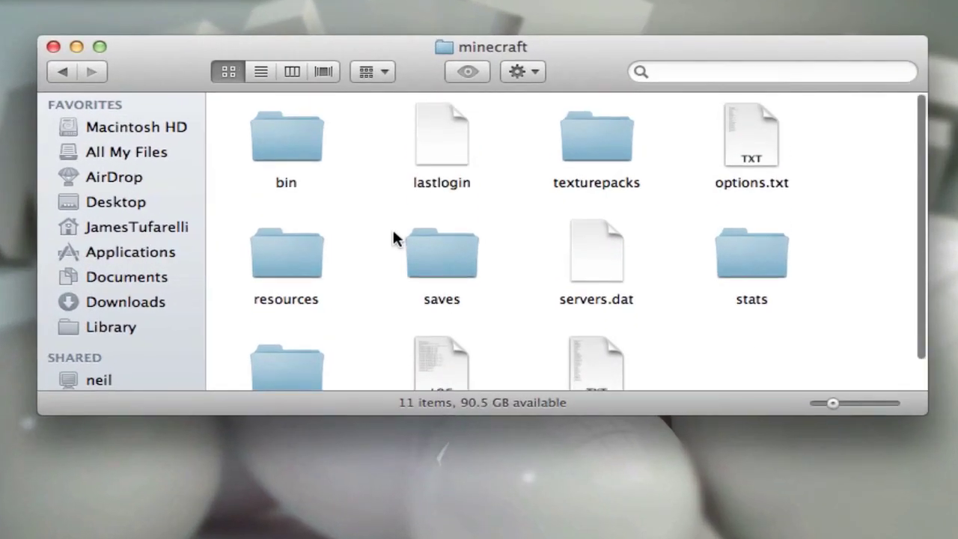
scroll(392, 241, "down", 2)
scroll(392, 241, "up", 2)
scroll(393, 232, "down", 1)
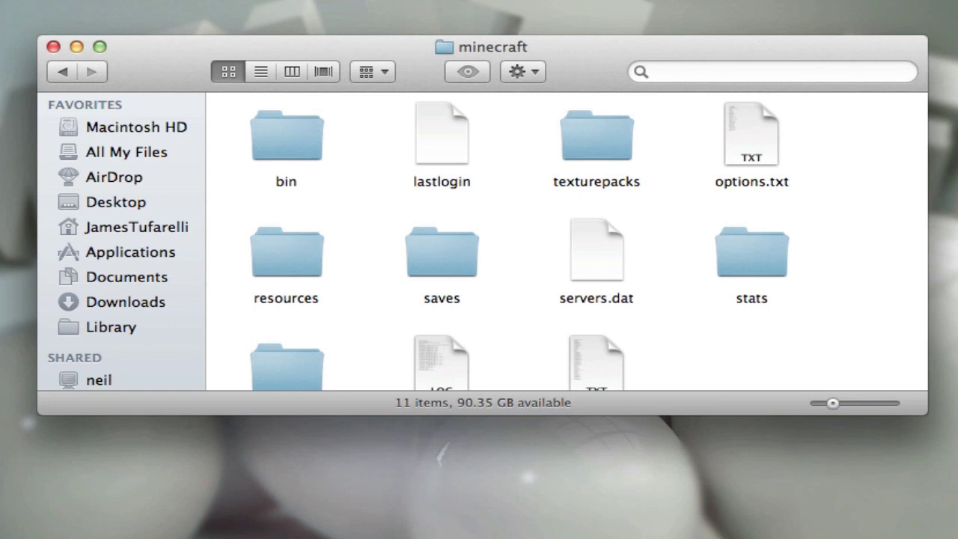
left_click_drag(309, 143, 797, 270)
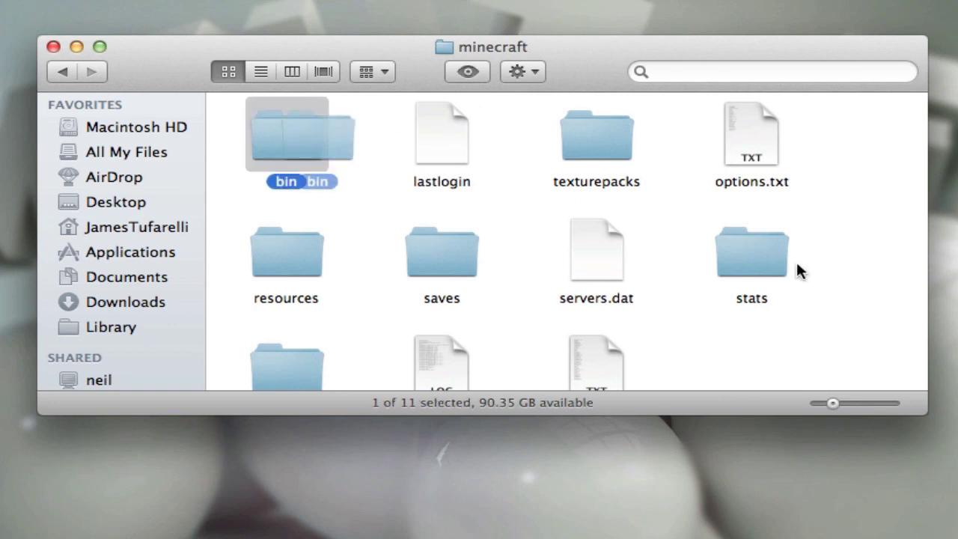
Delete the mods folder, optifog.log and optionsof.txt from the minecraft folder
scroll(547, 220, "down", 2)
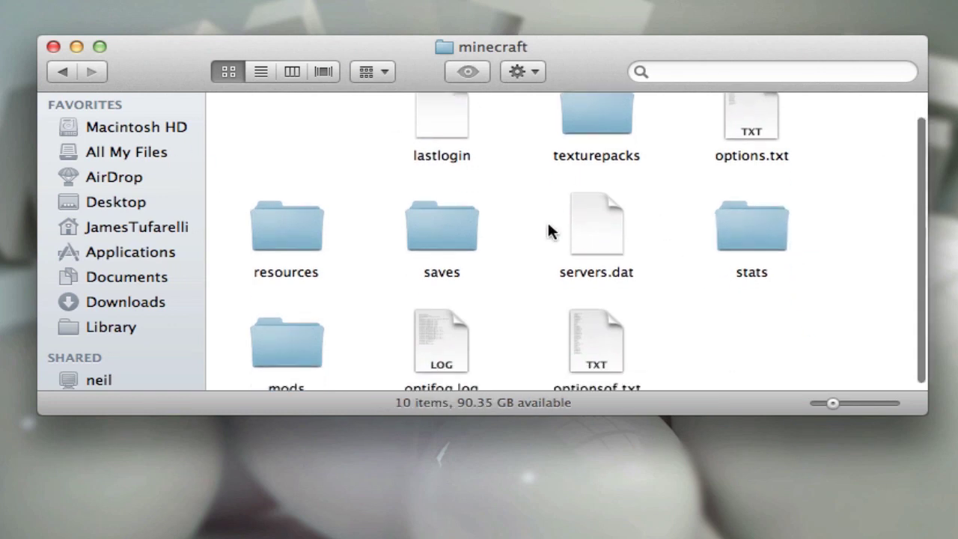
left_click_drag(759, 329, 290, 338)
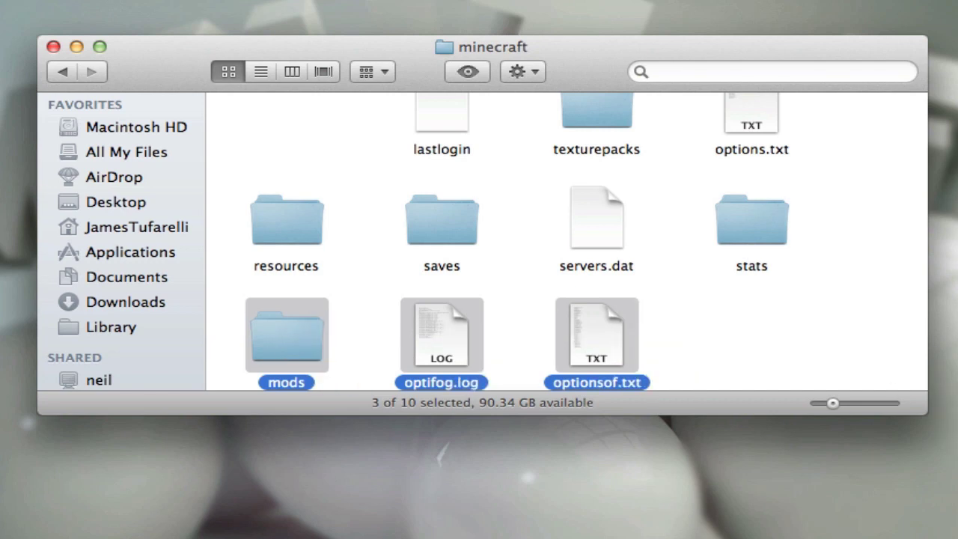
key("super+BackSpace")
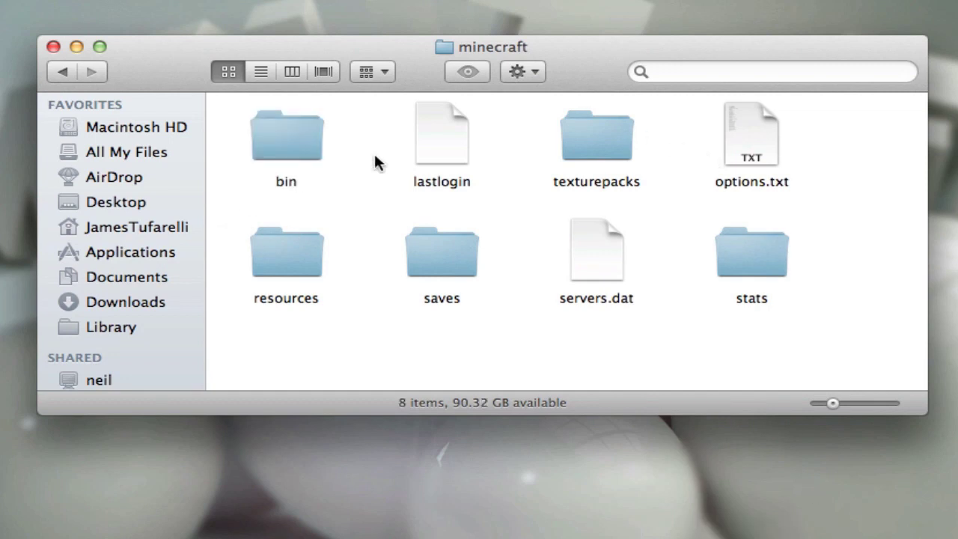
Open the bin folder inside the minecraft folder
double_click(309, 140)
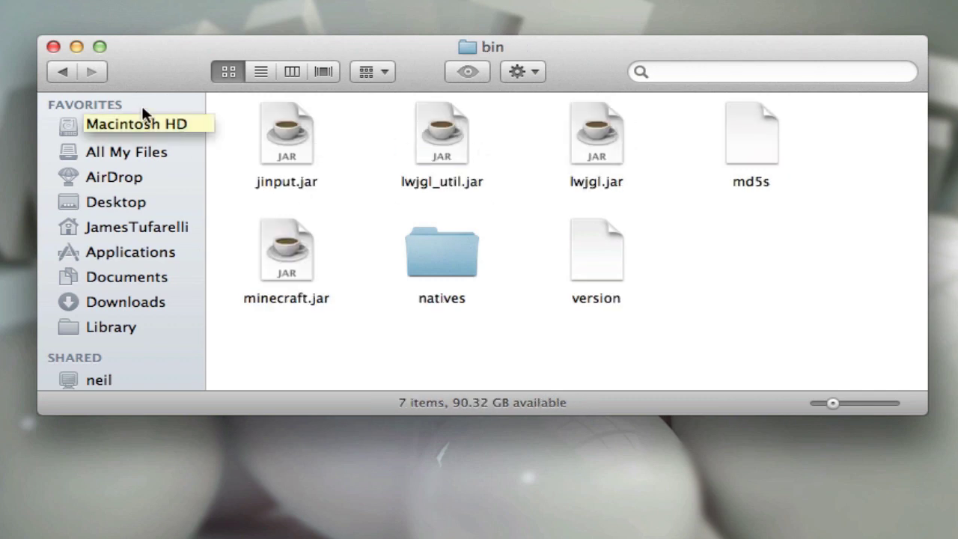
left_click(62, 71)
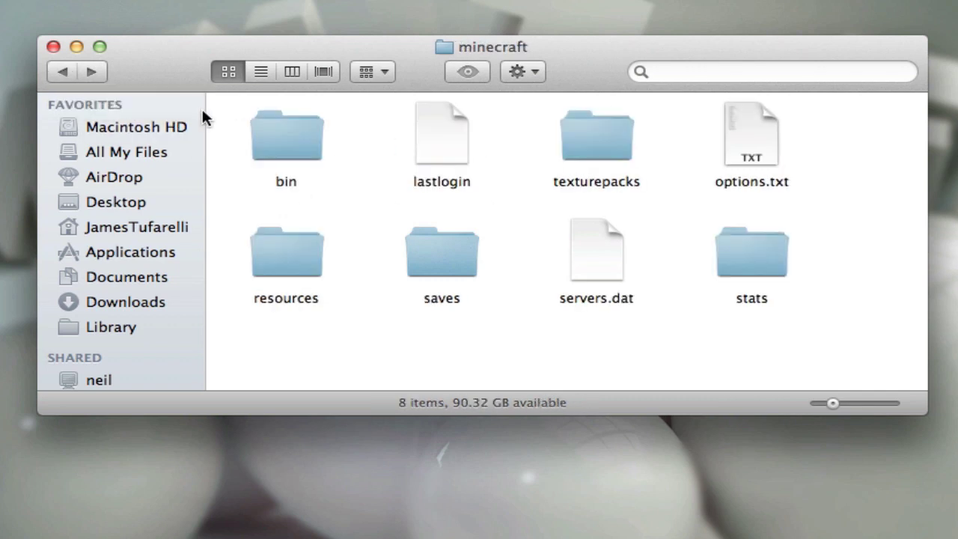
left_click_drag(389, 129, 241, 135)
left_click(332, 166)
double_click(285, 150)
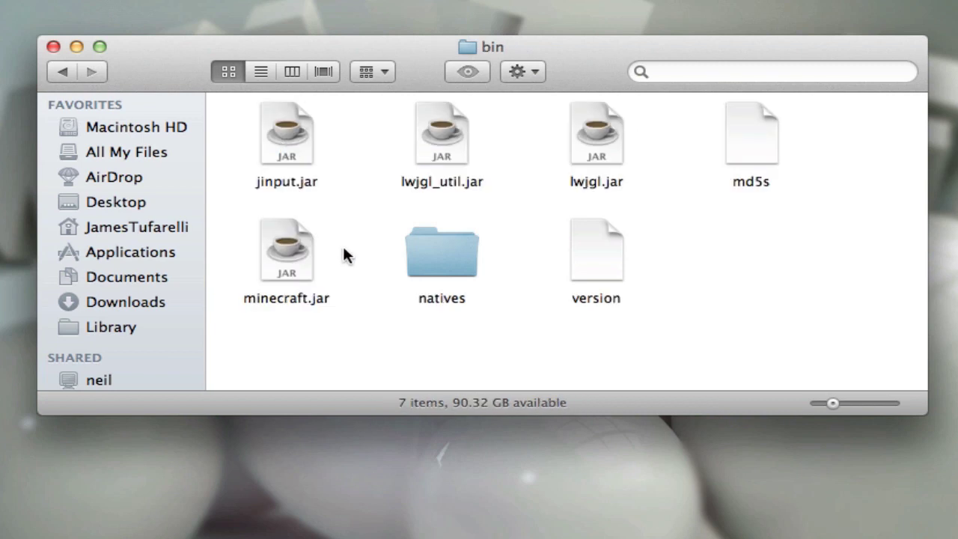
Open the Downloads folder in a second Finder window and place it below the files of the bin window
left_click(281, 254)
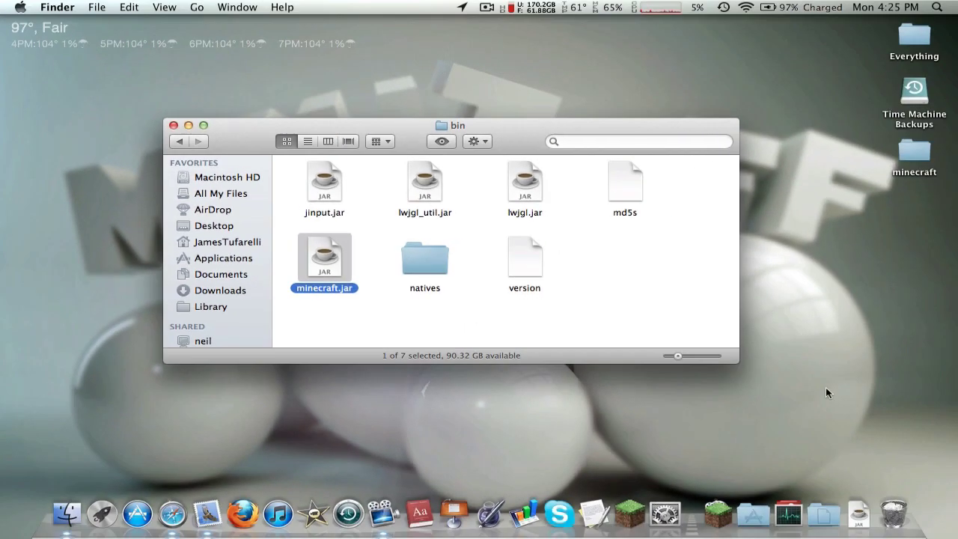
left_click(860, 525)
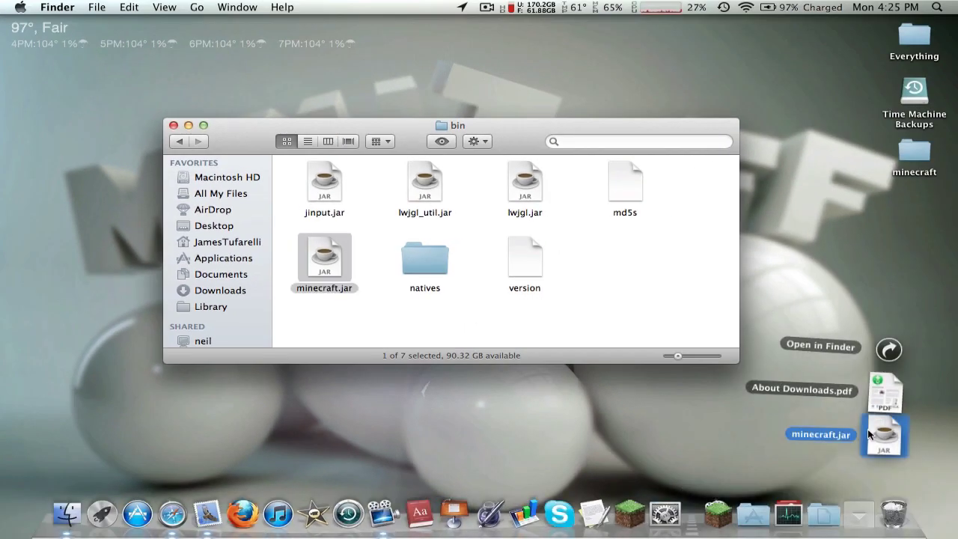
left_click(887, 350)
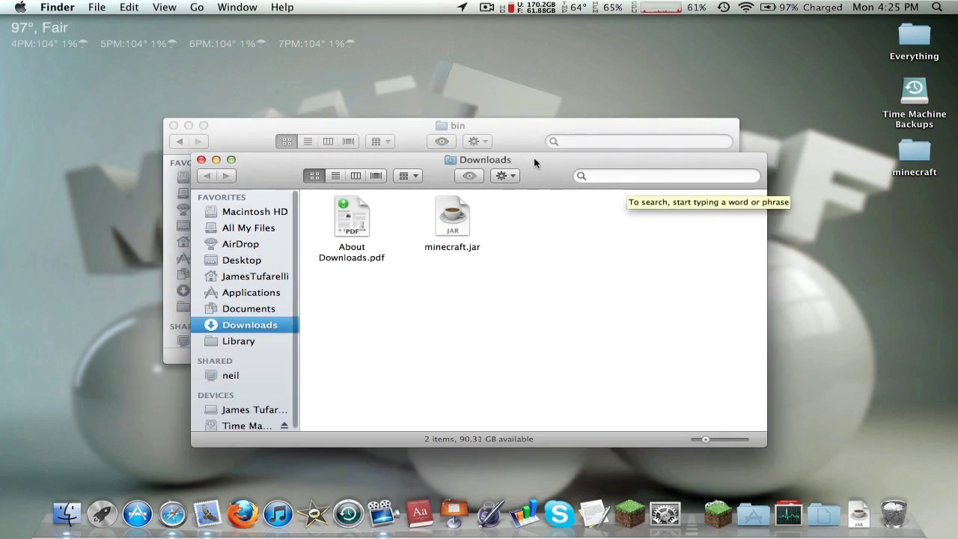
left_click_drag(534, 162, 599, 335)
Move the old minecraft.jar from the bin folder to the trash
left_click(364, 281)
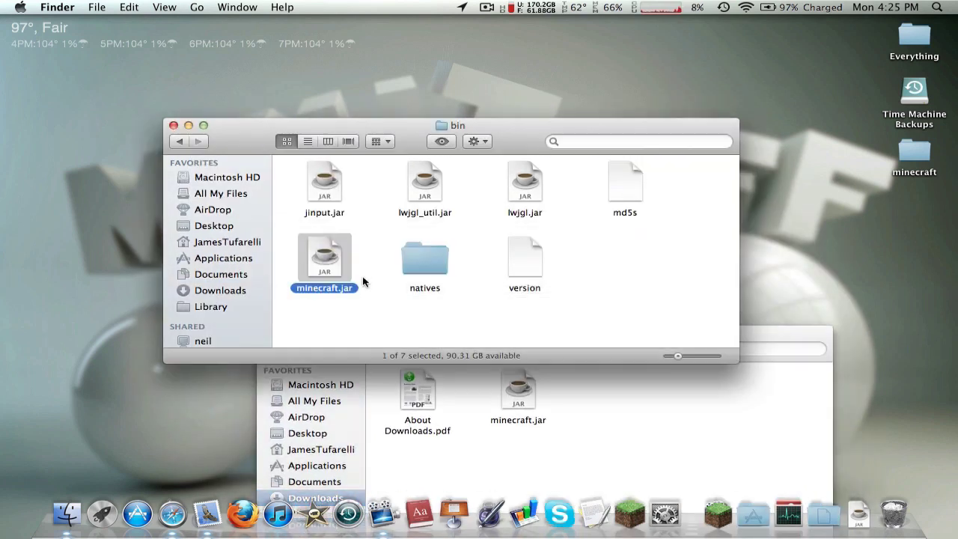
left_click(624, 433)
left_click(313, 245)
left_click_drag(324, 254, 910, 524)
Move the downloaded minecraft.jar from the Downloads folder into the bin folder
left_click(554, 404)
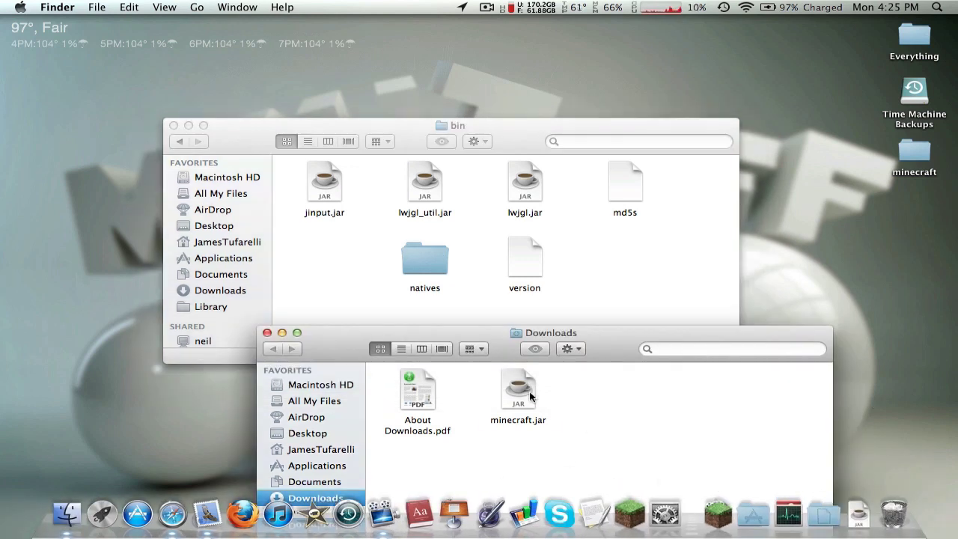
left_click_drag(530, 397, 367, 255)
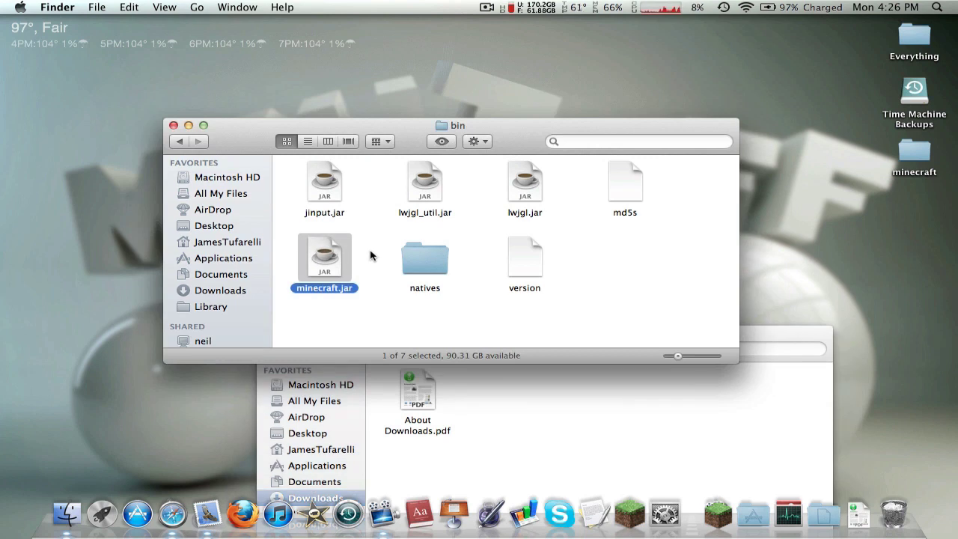
left_click(456, 414)
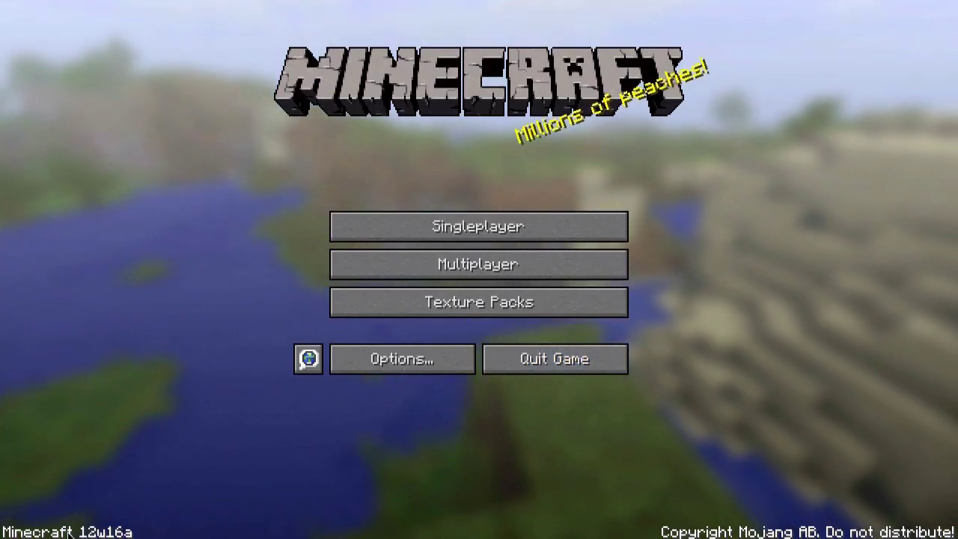
In Minecraft, examine the additional options for creating a new singleplayer world, and return to the title screen without creating one
left_click(473, 234)
left_click(545, 471)
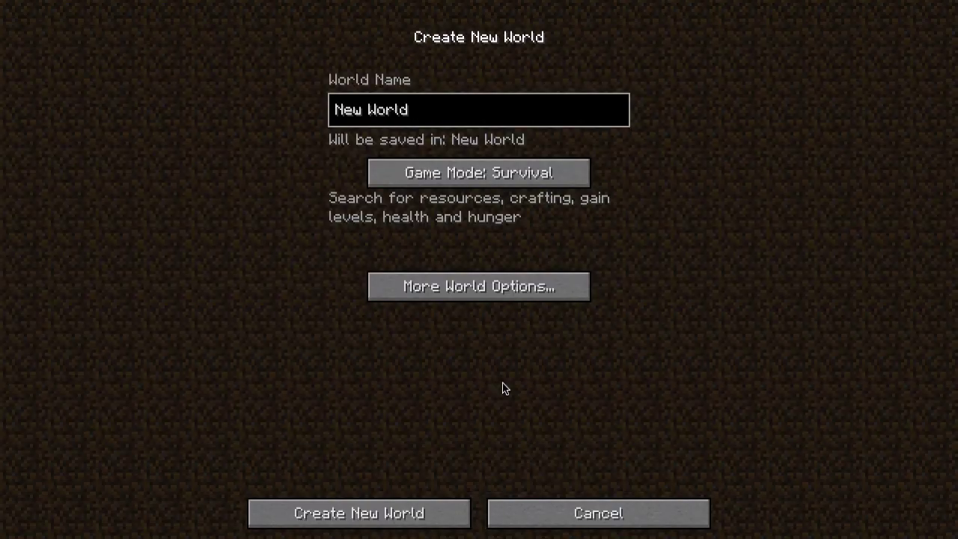
left_click(492, 289)
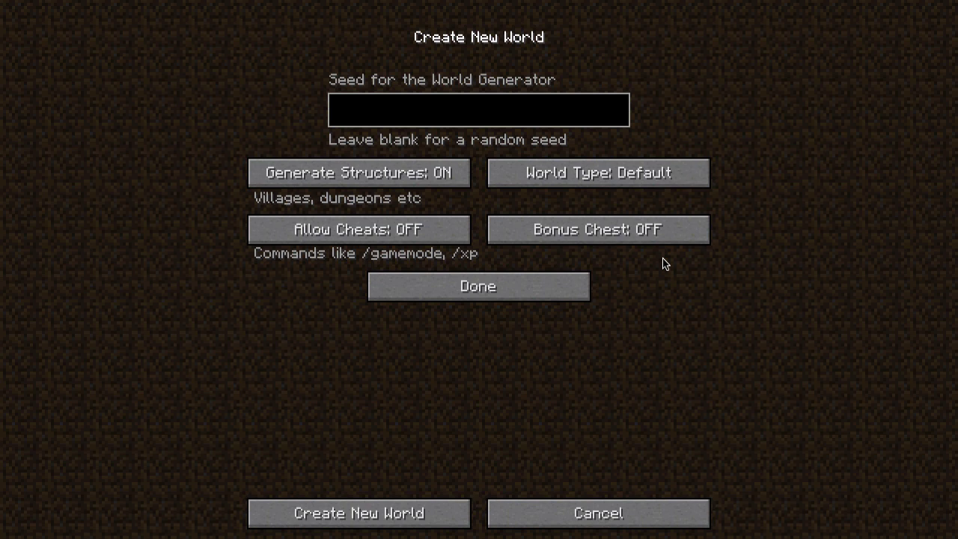
left_click(573, 507)
left_click(573, 507)
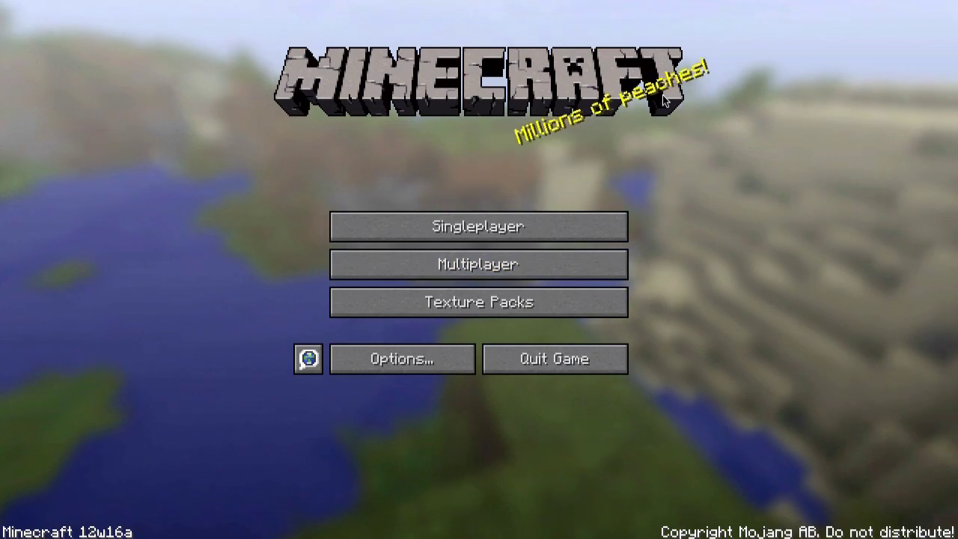